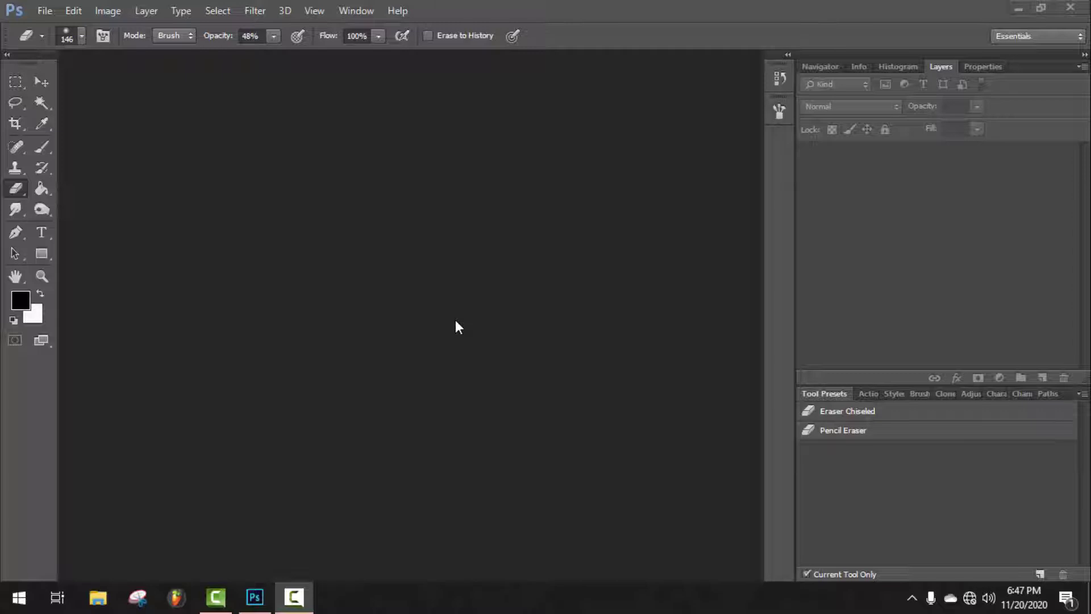
# - Open the video file MVI_0491
pyautogui.click(42, 11)
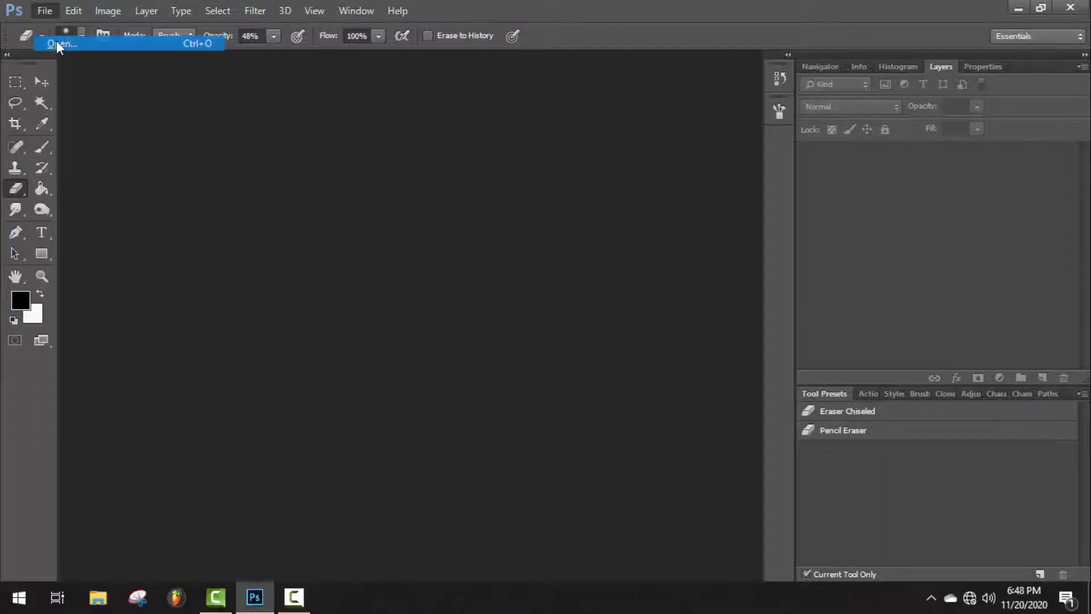
pyautogui.click(56, 40)
pyautogui.click(118, 165)
pyautogui.scroll(-1, 582, 183)
pyautogui.moveTo(582, 182); pyautogui.dragTo(589, 215)
pyautogui.doubleClick(431, 238)
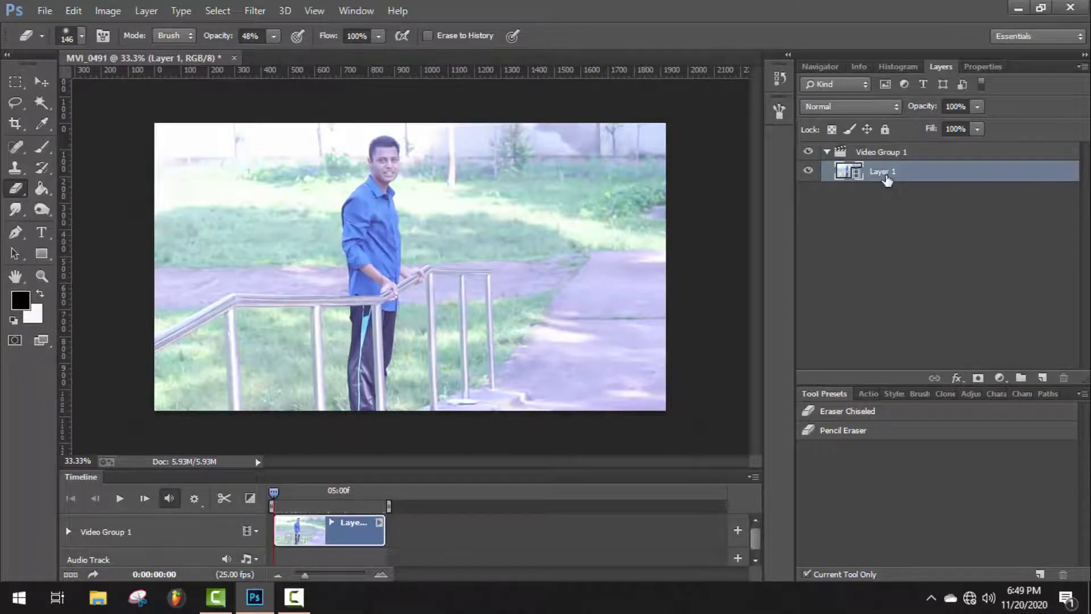
# - Convert the video layer to a Smart Object and play the clip to about 0:00:02:08
pyautogui.rightClick(884, 178)
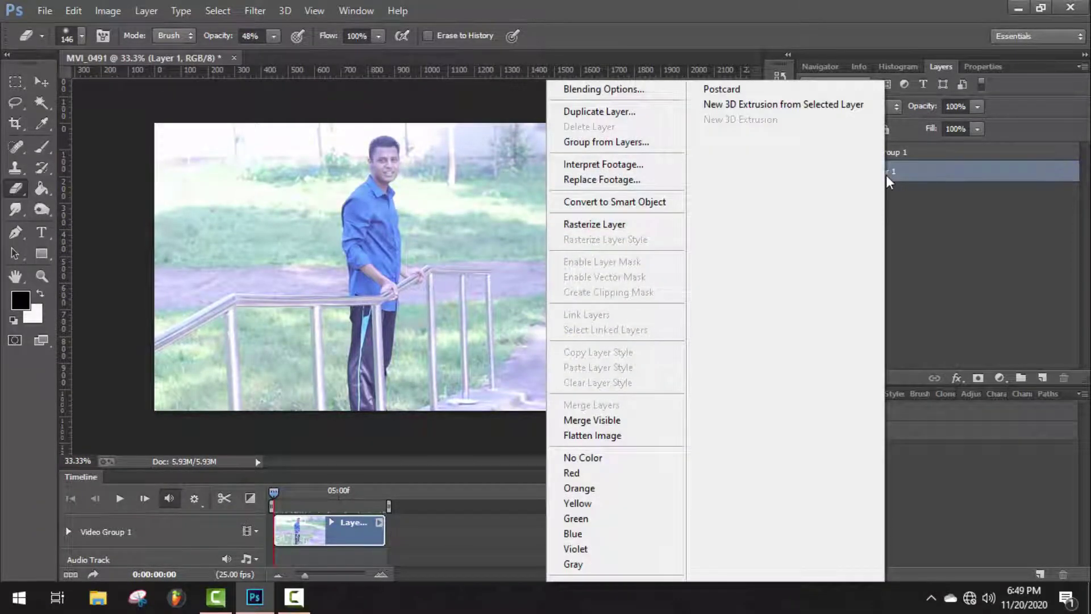
pyautogui.click(612, 205)
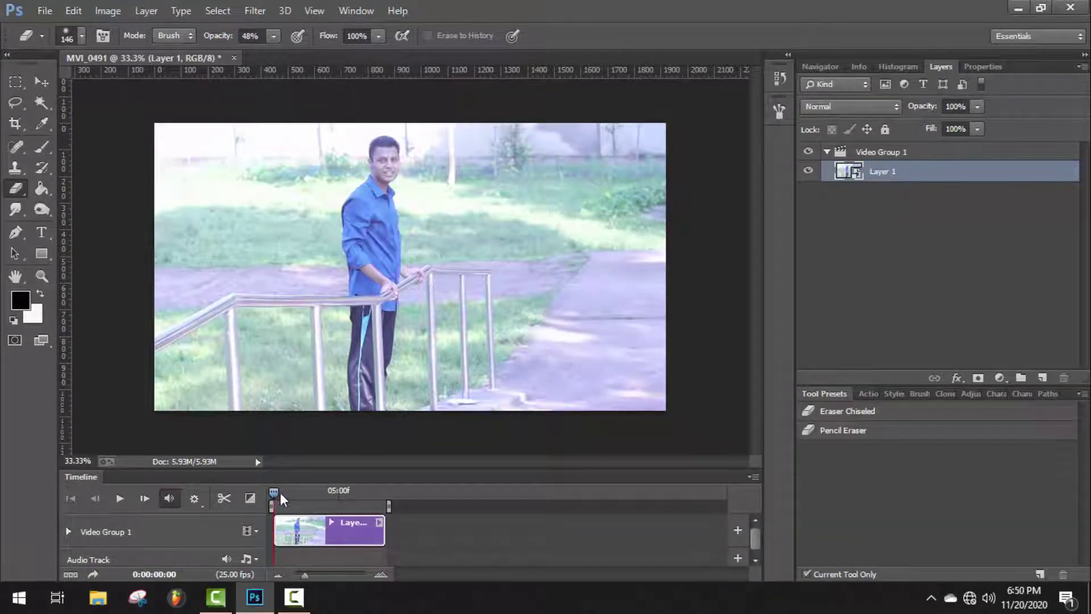
pyautogui.moveTo(282, 494)
pyautogui.mouseDown()
pyautogui.moveTo(341, 495)
pyautogui.moveTo(274, 494)
pyautogui.mouseUp()
pyautogui.press('space')
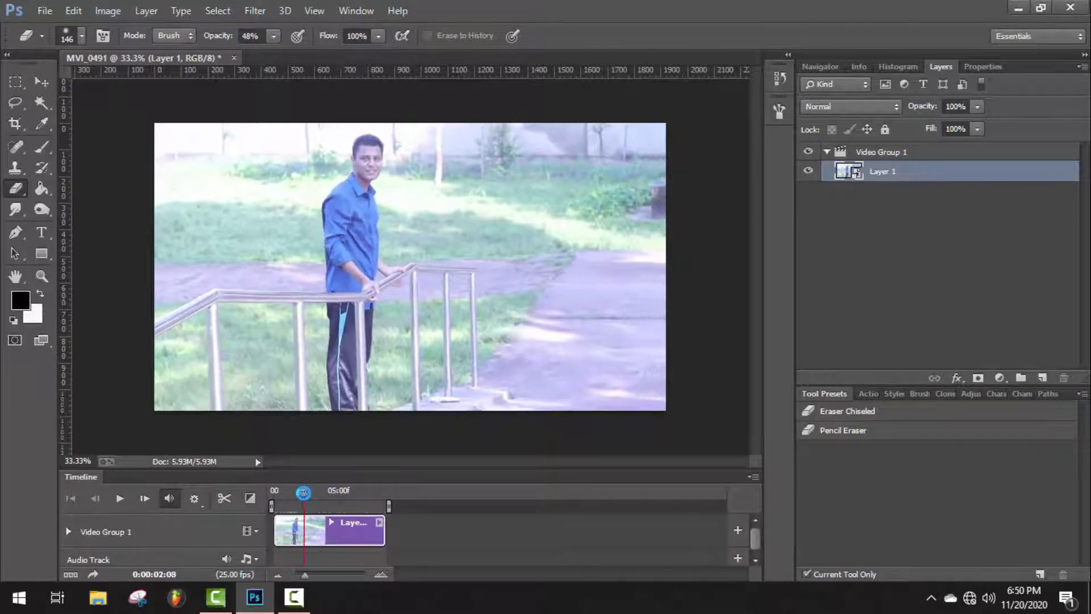
# - Open the Camera Raw Filter on the video layer and reset its Basic settings to default
pyautogui.click(255, 10)
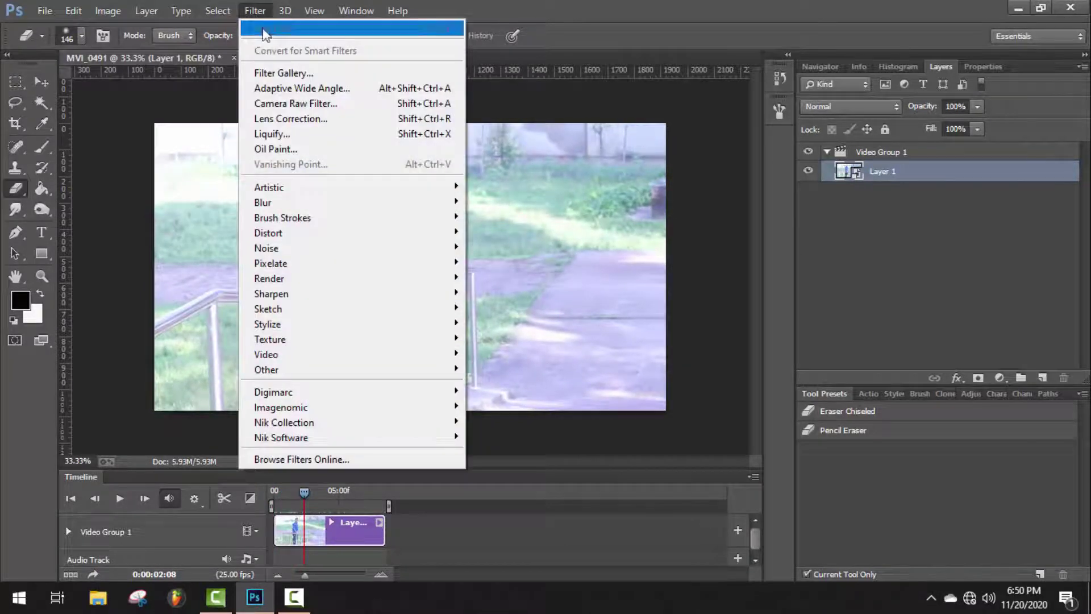
pyautogui.click(283, 106)
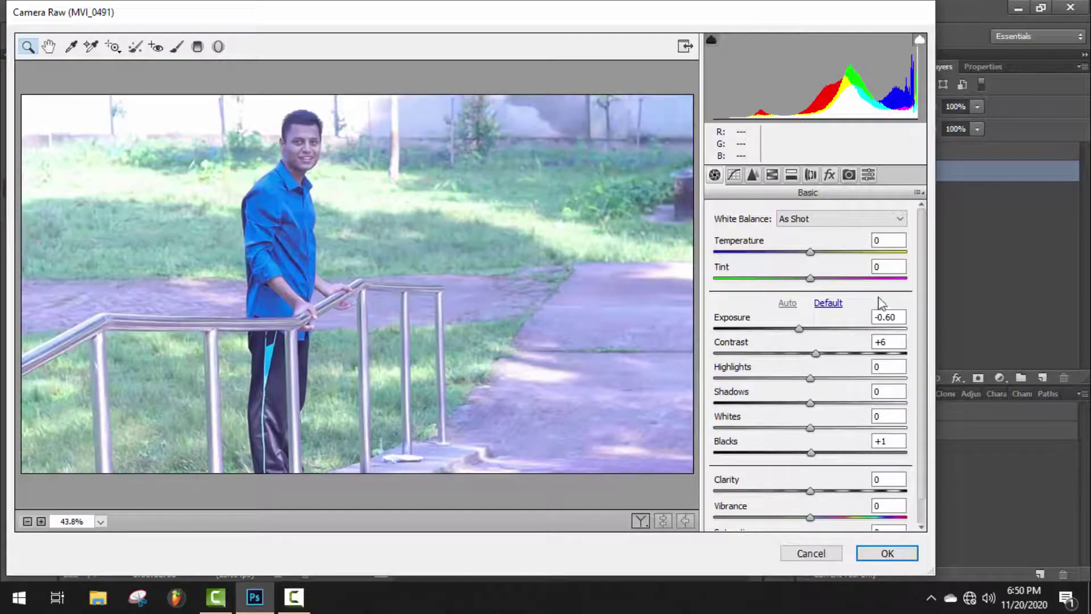
pyautogui.click(828, 304)
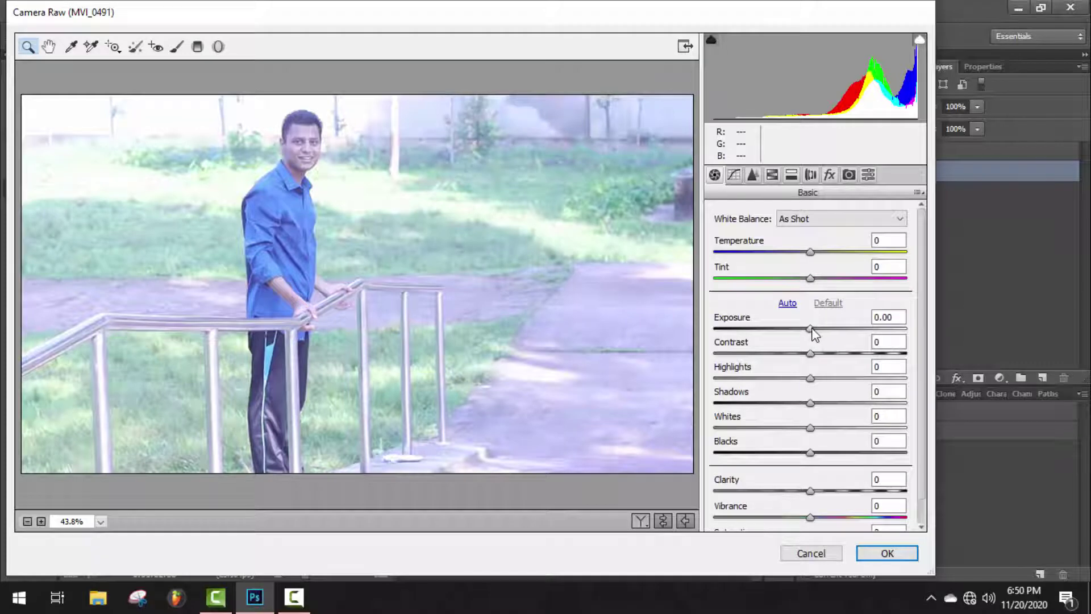
# - Set Exposure to -0.25, Contrast to +16, Highlights to +13, Shadows to -43, Whites to +4, Blacks to -45 and Temperature to +4
pyautogui.moveTo(812, 332); pyautogui.dragTo(825, 353)
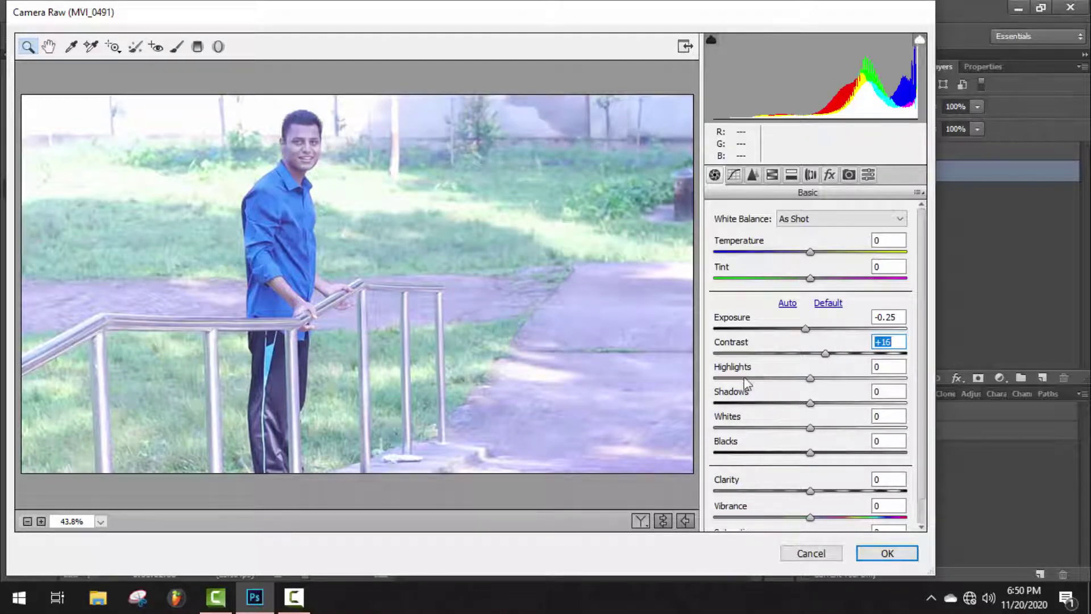
pyautogui.moveTo(810, 379); pyautogui.dragTo(774, 408)
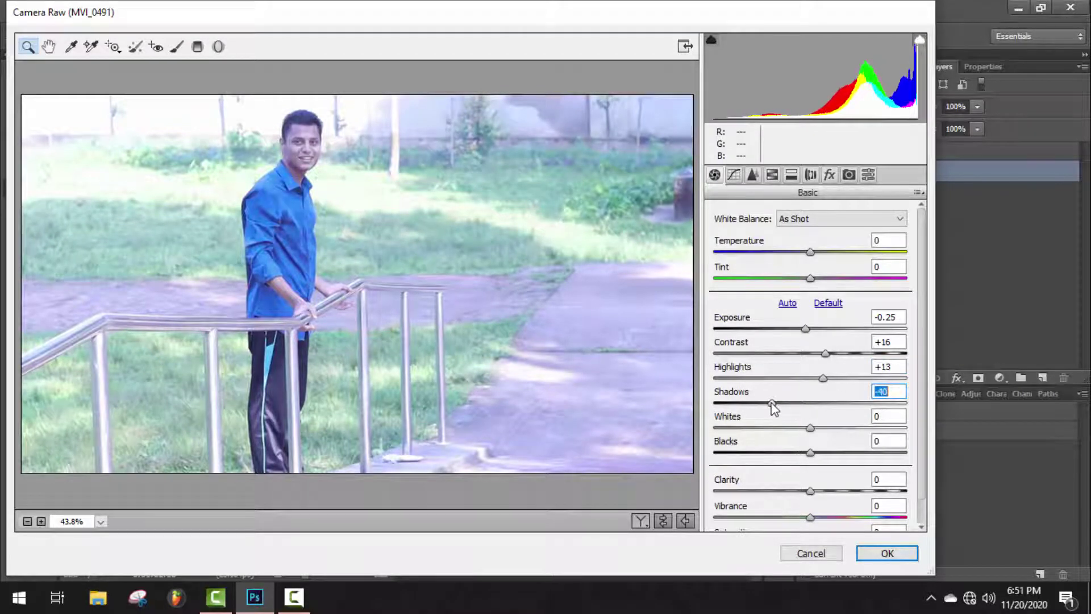
pyautogui.moveTo(811, 453); pyautogui.dragTo(768, 461)
pyautogui.moveTo(817, 428); pyautogui.dragTo(816, 430)
pyautogui.moveTo(810, 252); pyautogui.dragTo(815, 262)
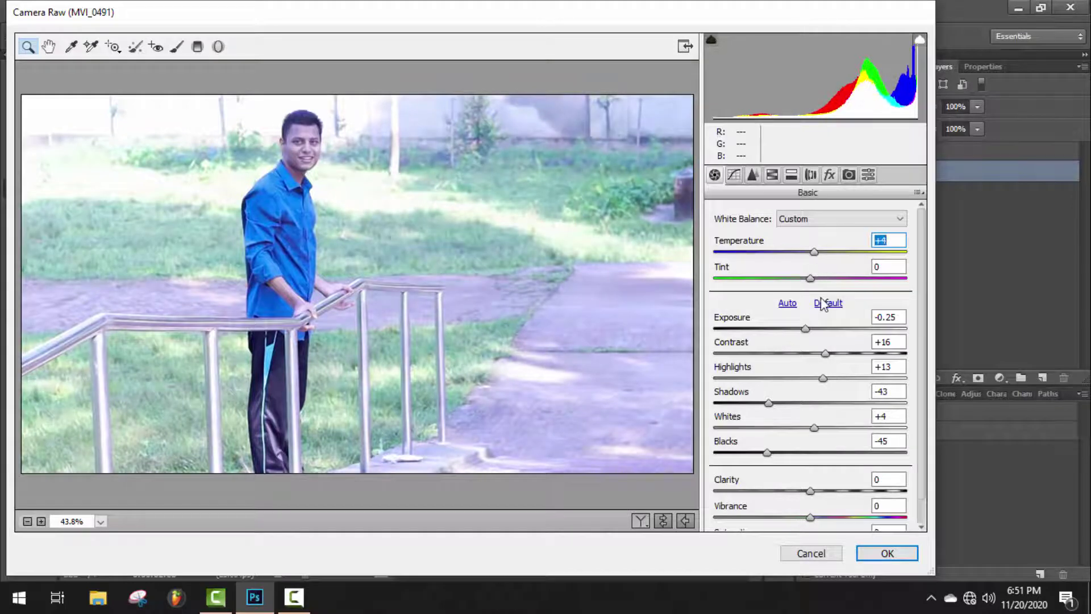
# - Set Vibrance to +21 and Saturation to +13
pyautogui.scroll(-1, 852, 416)
pyautogui.moveTo(812, 492); pyautogui.dragTo(827, 519)
pyautogui.click(830, 490)
pyautogui.moveTo(833, 491)
pyautogui.mouseDown()
pyautogui.moveTo(823, 518)
pyautogui.moveTo(831, 491)
pyautogui.mouseUp()
# - Fine-tune the Basic tones, keeping Temperature at +4 and Exposure at -0.25, with Contrast at +20 and Shadows at -49
pyautogui.moveTo(815, 226); pyautogui.dragTo(815, 227)
pyautogui.click(816, 302)
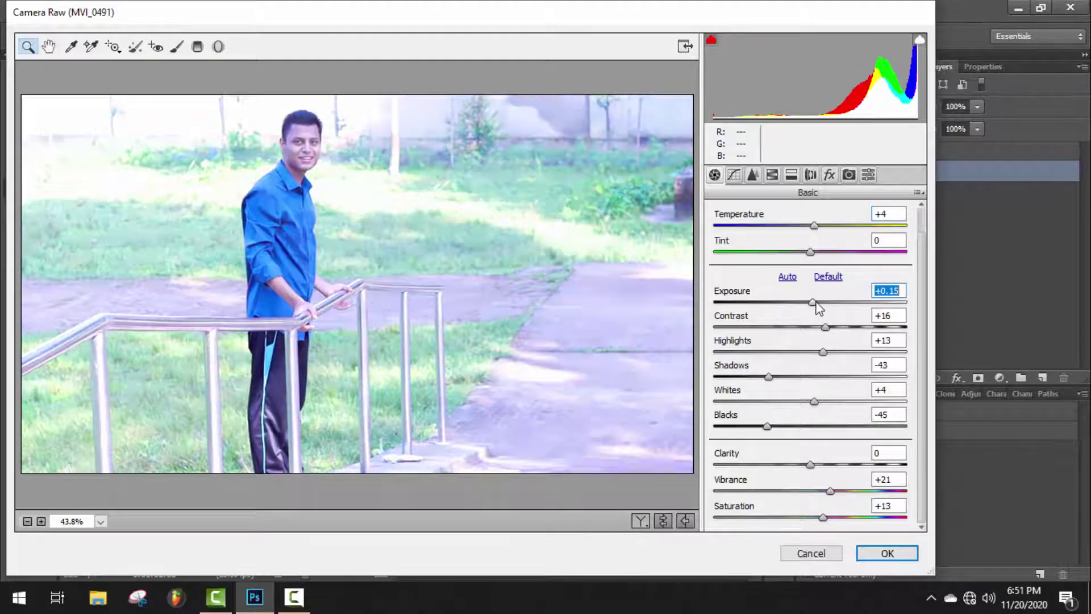
pyautogui.moveTo(816, 303); pyautogui.dragTo(809, 303)
pyautogui.click(829, 327)
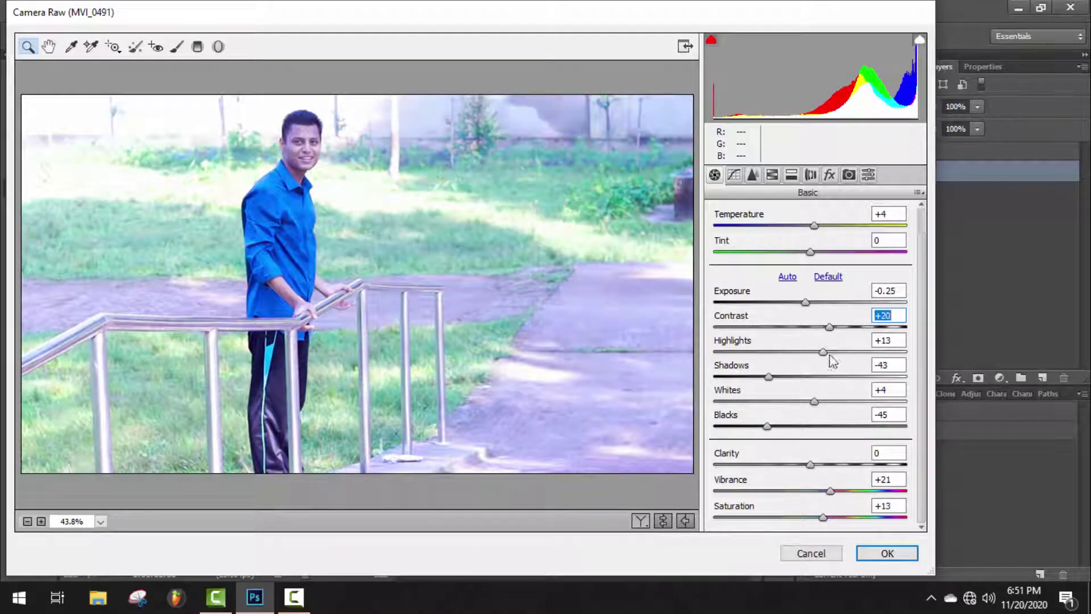
pyautogui.moveTo(770, 378); pyautogui.dragTo(759, 378)
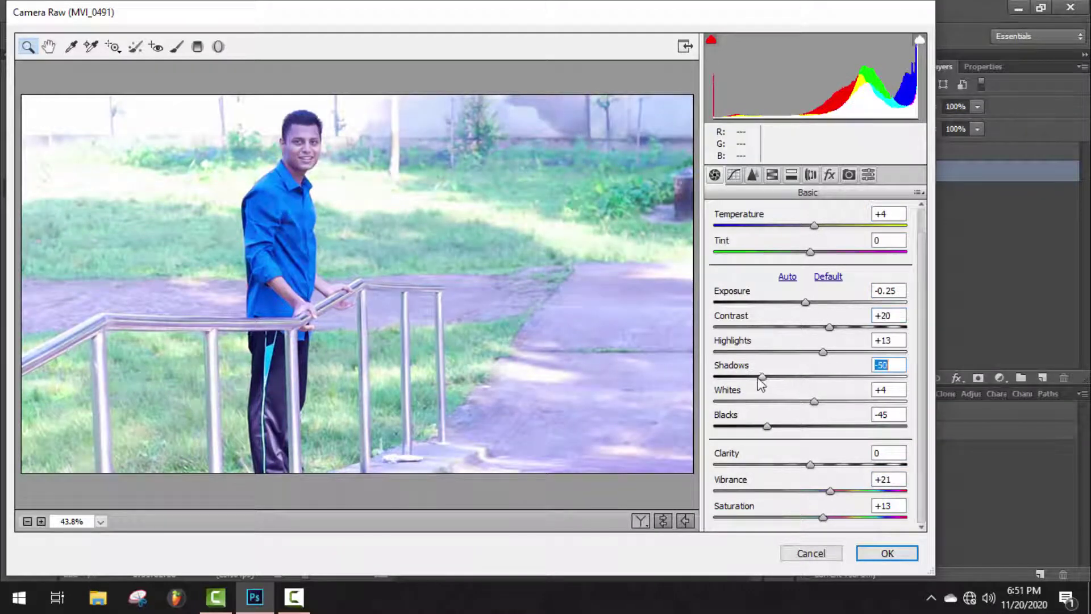
# - In the HSL adjustments, set the Greens hue to +43 and the Blues hue to +8
pyautogui.click(775, 176)
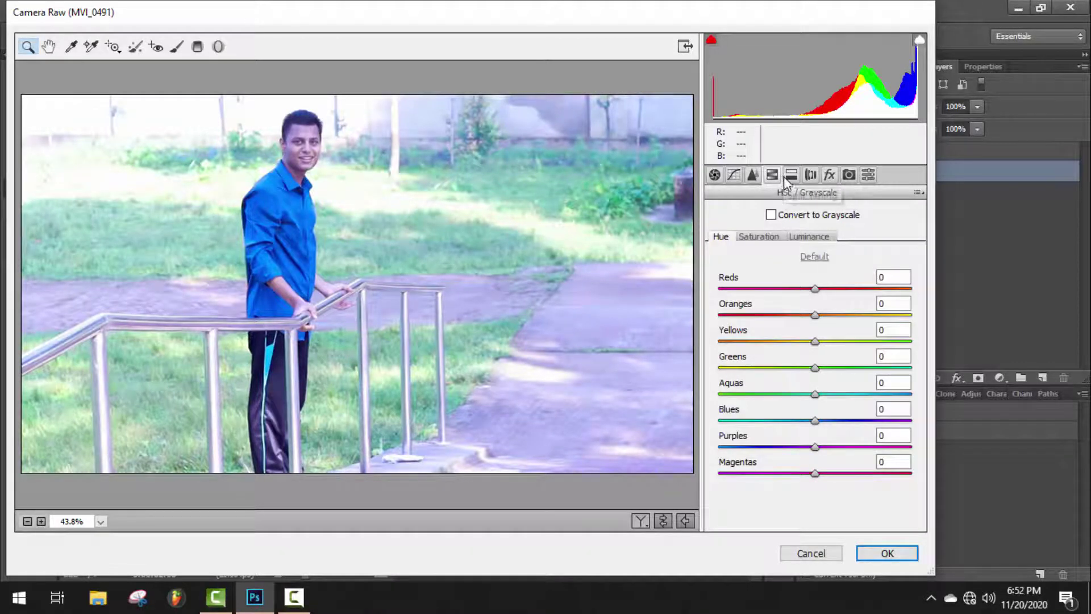
pyautogui.moveTo(816, 369); pyautogui.dragTo(897, 389)
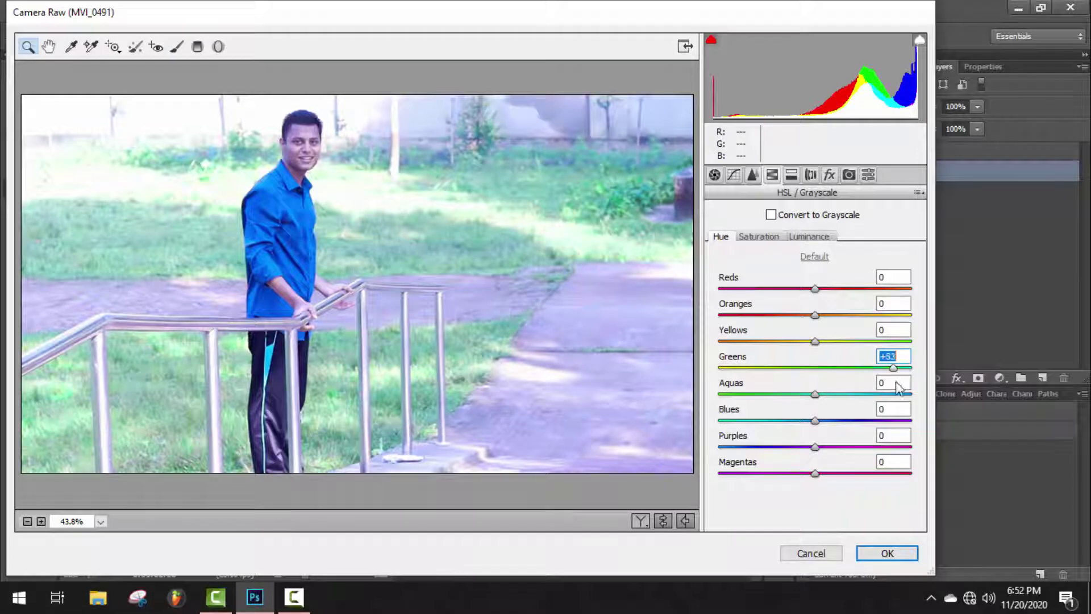
pyautogui.click(777, 237)
pyautogui.moveTo(822, 369)
pyautogui.mouseDown()
pyautogui.moveTo(874, 382)
pyautogui.moveTo(770, 373)
pyautogui.moveTo(803, 375)
pyautogui.mouseUp()
pyautogui.click(809, 237)
pyautogui.click(720, 237)
pyautogui.moveTo(815, 420); pyautogui.dragTo(823, 425)
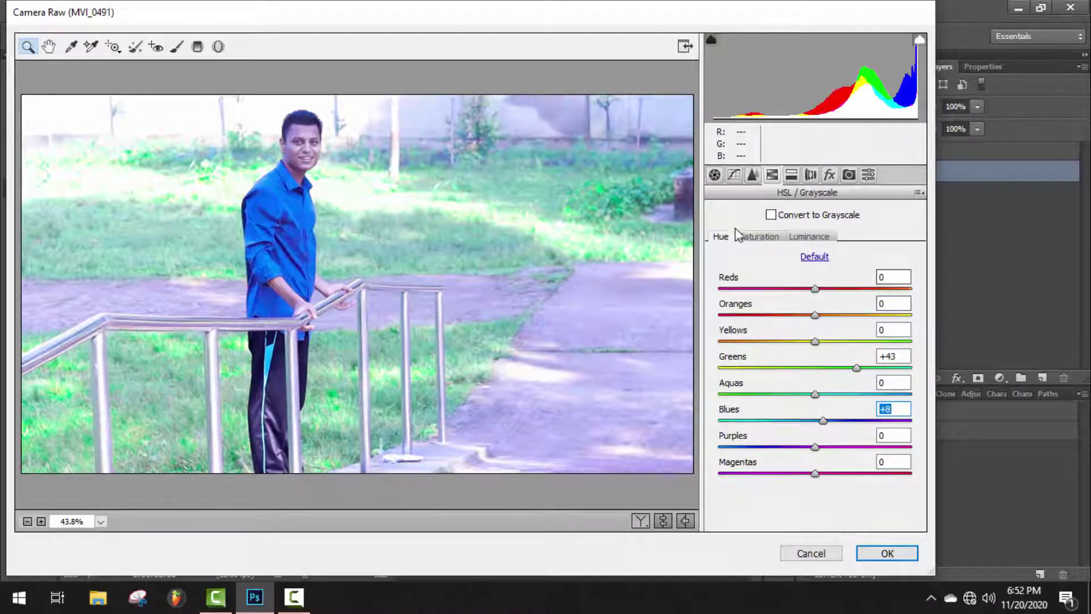
# - Set the Greens luminance to -10
pyautogui.click(809, 237)
pyautogui.click(803, 369)
pyautogui.moveTo(804, 370); pyautogui.dragTo(805, 375)
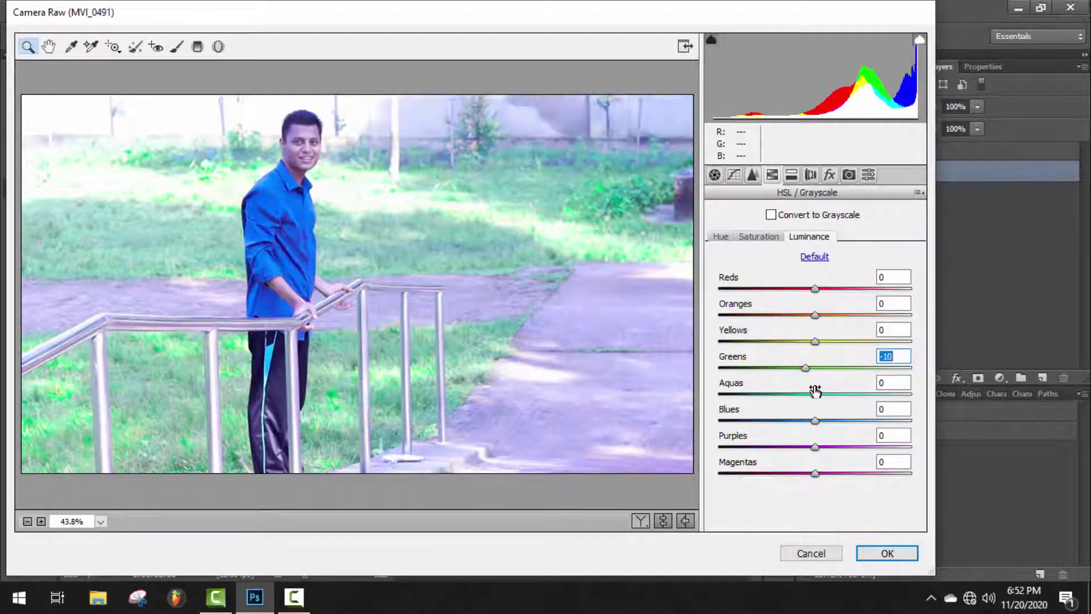
# - In the Basic adjustments, set Exposure -0.40, Contrast +28, Highlights +18, Clarity +7, Blacks -37, Temperature +13 and Tint -19
pyautogui.click(715, 175)
pyautogui.moveTo(804, 302); pyautogui.dragTo(827, 353)
pyautogui.moveTo(811, 464); pyautogui.dragTo(818, 465)
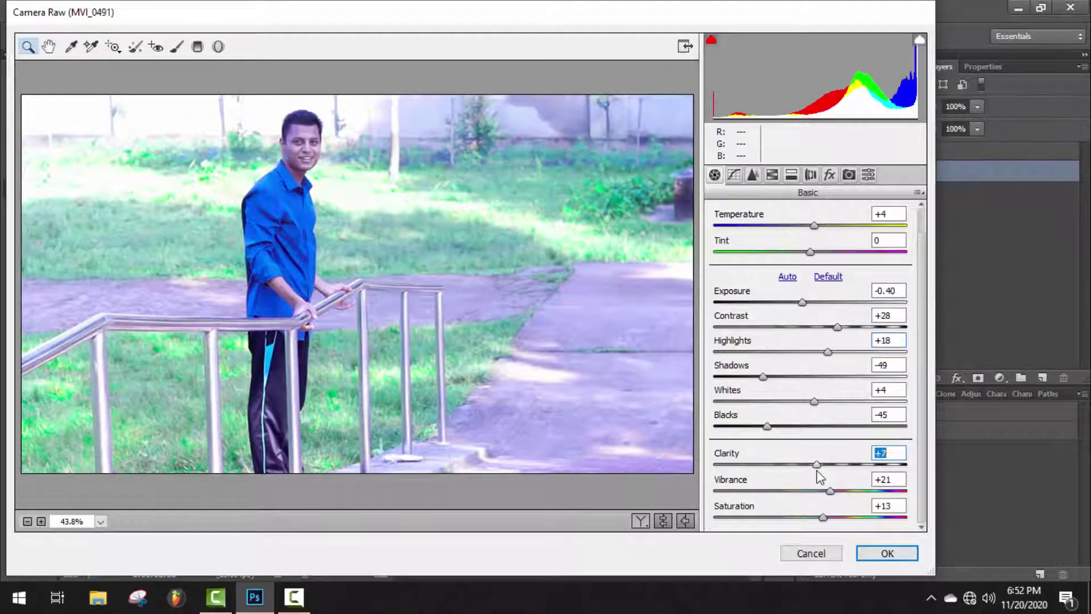
pyautogui.moveTo(768, 427); pyautogui.dragTo(782, 431)
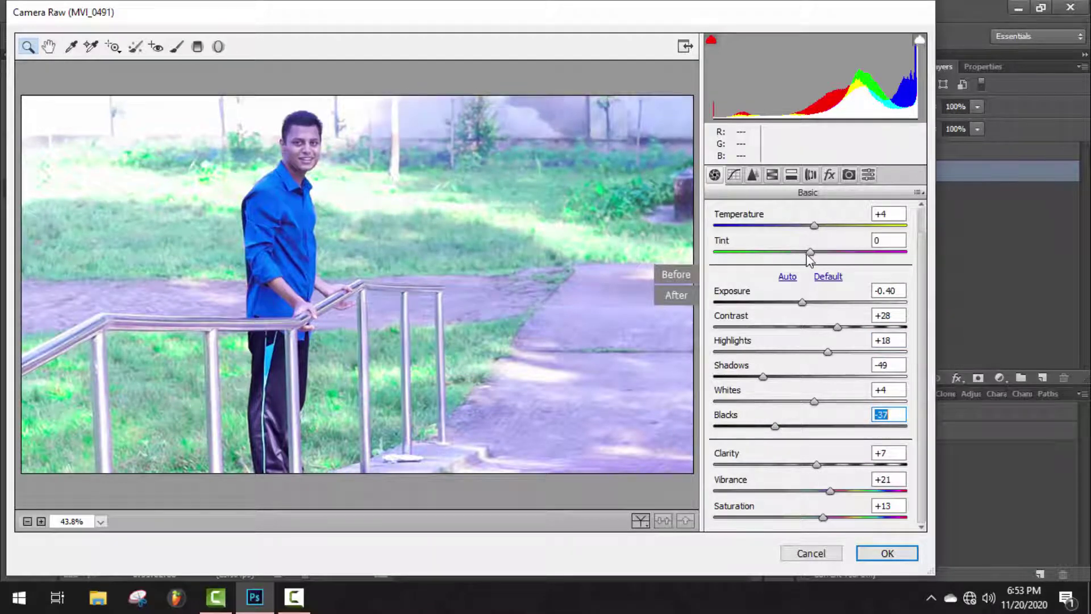
pyautogui.moveTo(810, 252); pyautogui.dragTo(779, 260)
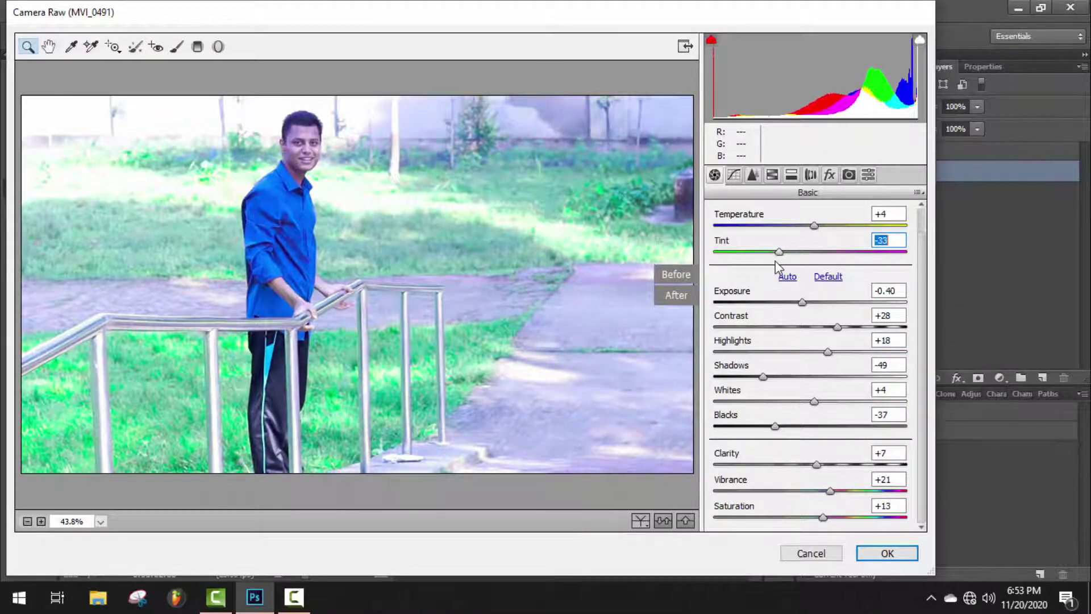
pyautogui.moveTo(814, 226); pyautogui.dragTo(795, 257)
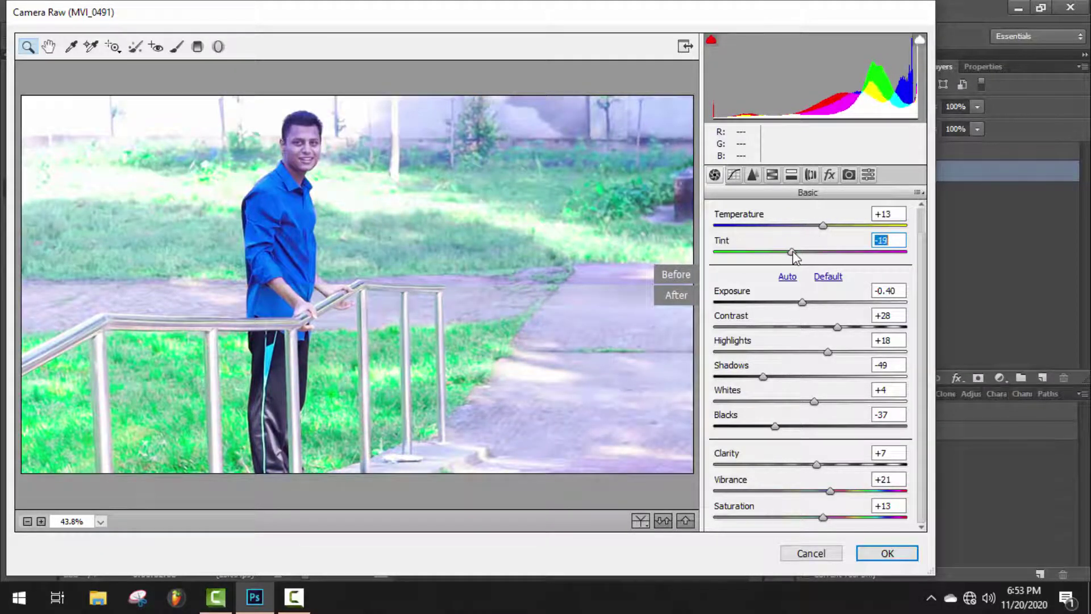
# - Reduce the Greens hue to +24 in the HSL adjustments
pyautogui.click(791, 174)
pyautogui.click(772, 175)
pyautogui.moveTo(815, 368); pyautogui.dragTo(840, 383)
pyautogui.click(758, 236)
pyautogui.click(721, 236)
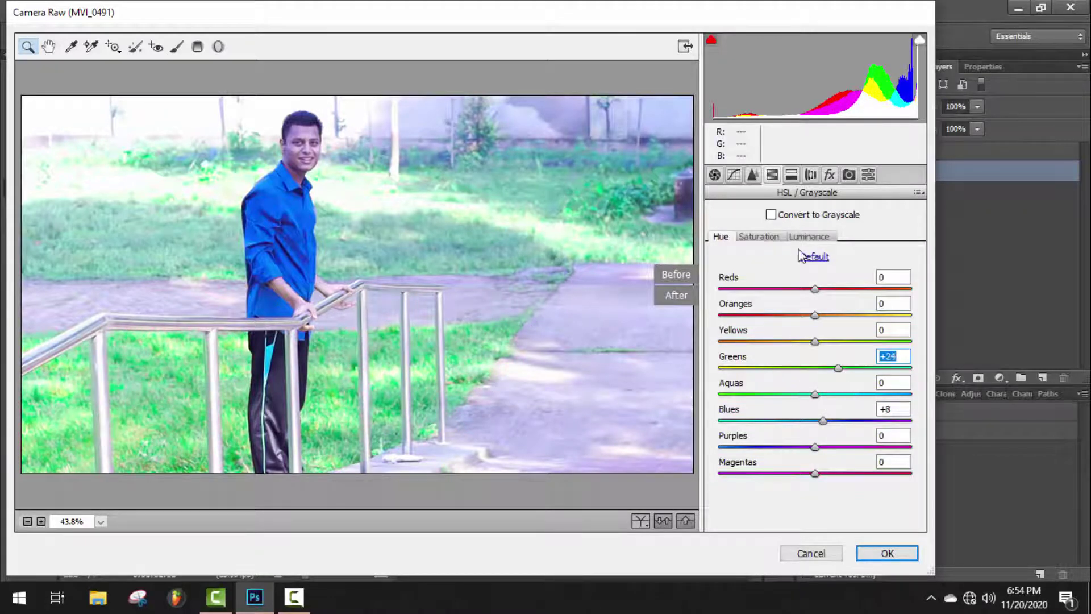
pyautogui.click(816, 289)
# - Readjust the Basic tones to Contrast +12, Highlights +21 and Exposure -0.30
pyautogui.click(792, 175)
pyautogui.click(753, 175)
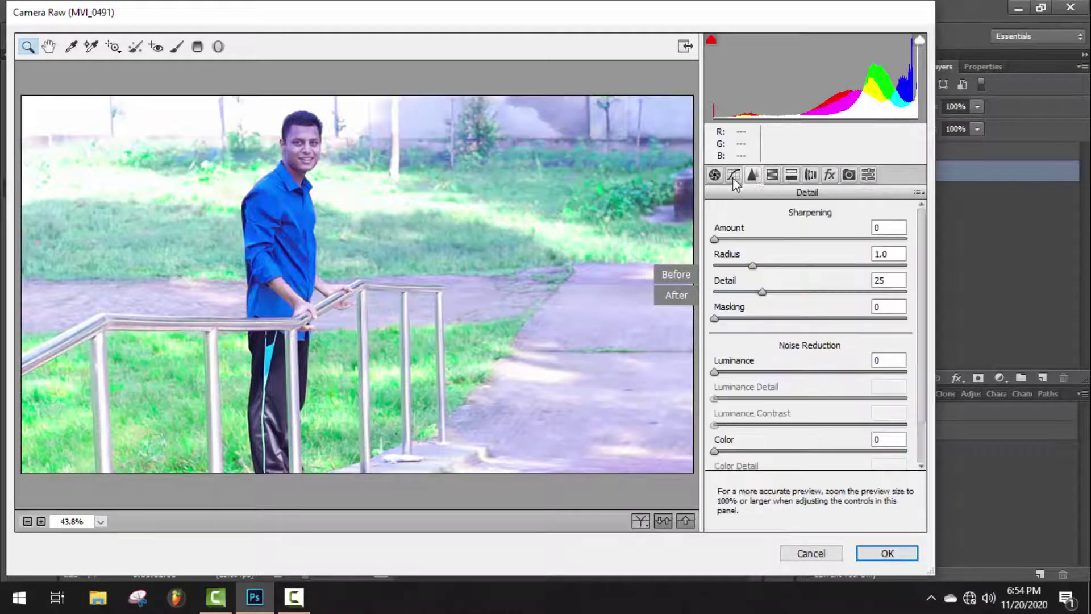
pyautogui.click(715, 174)
pyautogui.click(822, 328)
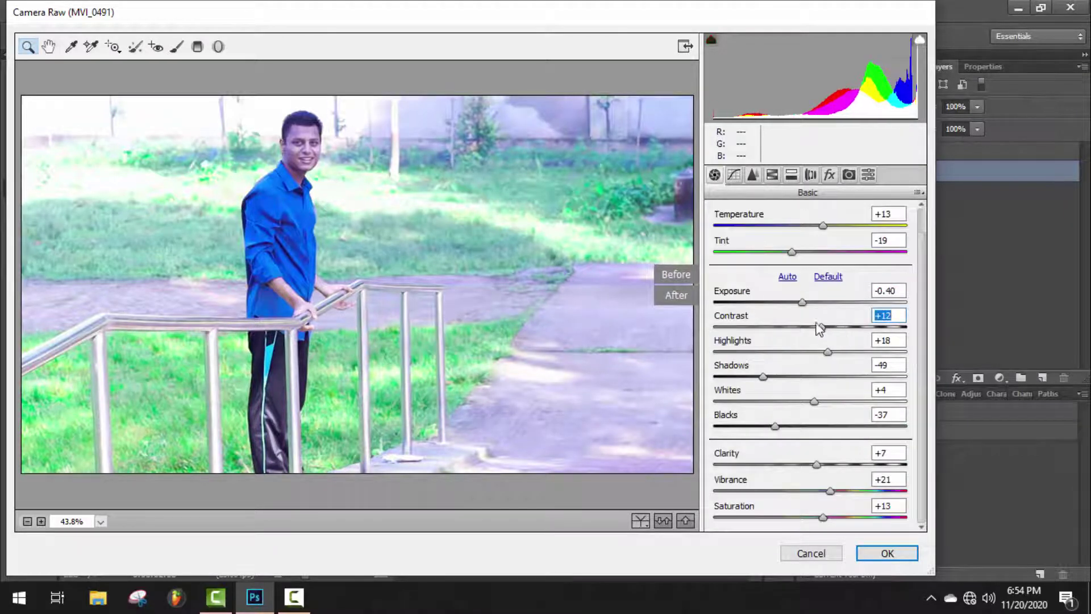
pyautogui.moveTo(827, 351); pyautogui.dragTo(830, 352)
pyautogui.moveTo(802, 302); pyautogui.dragTo(804, 302)
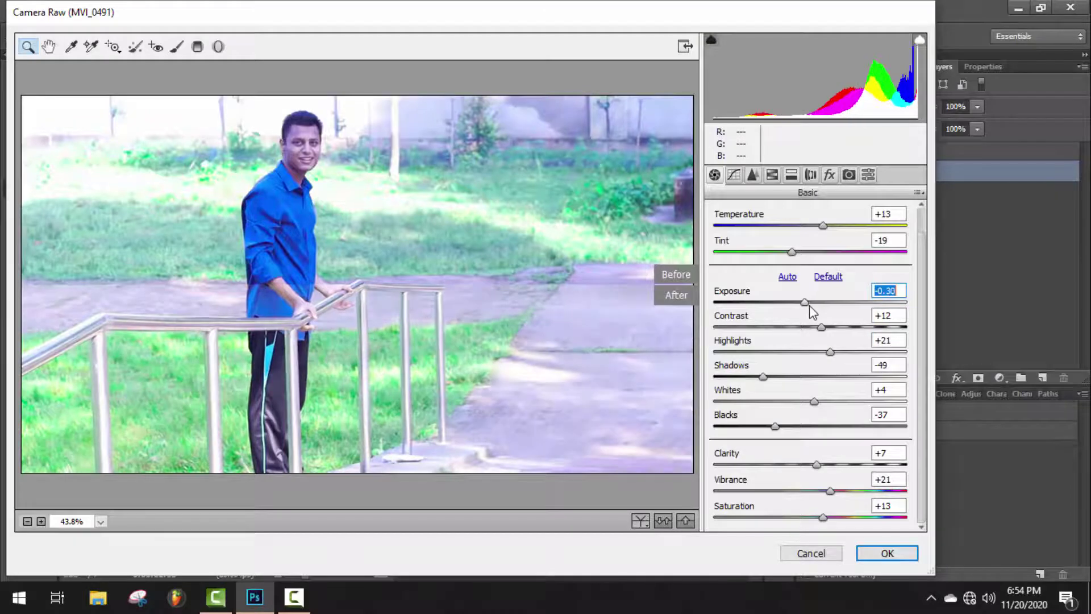
# - Set Tint to -33, Temperature to +5, Vibrance to +28 and Saturation to +25, and apply the Camera Raw filter
pyautogui.moveTo(791, 252); pyautogui.dragTo(781, 261)
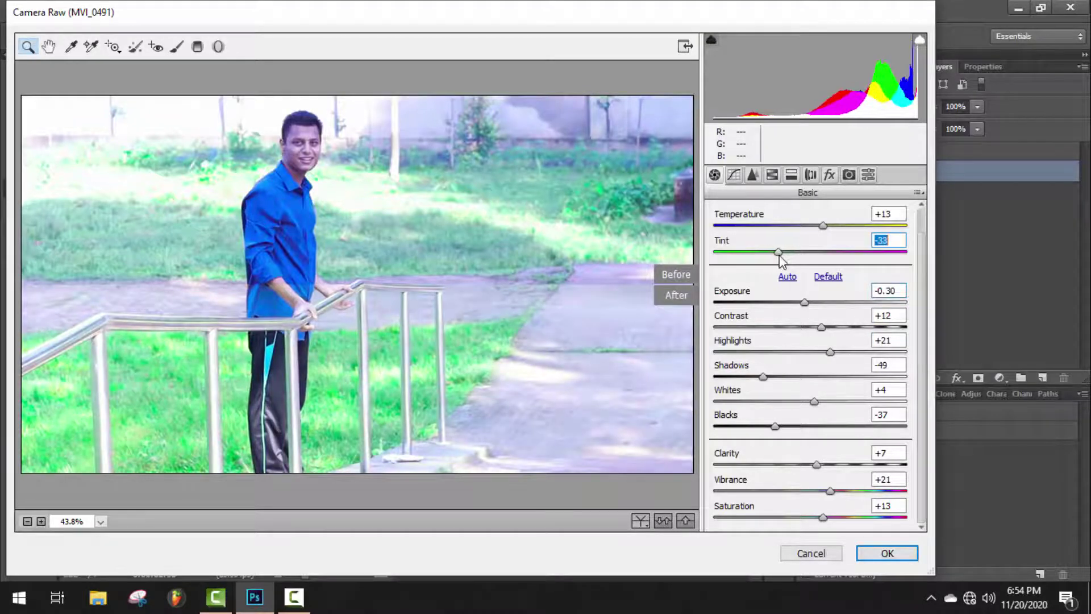
pyautogui.moveTo(823, 225); pyautogui.dragTo(815, 226)
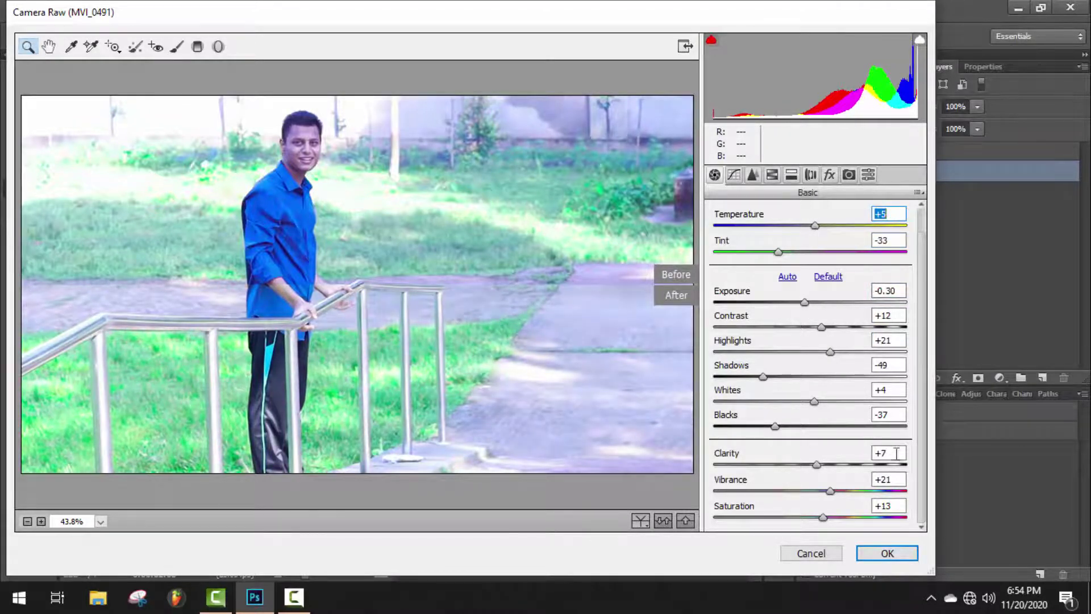
pyautogui.moveTo(830, 491); pyautogui.dragTo(839, 523)
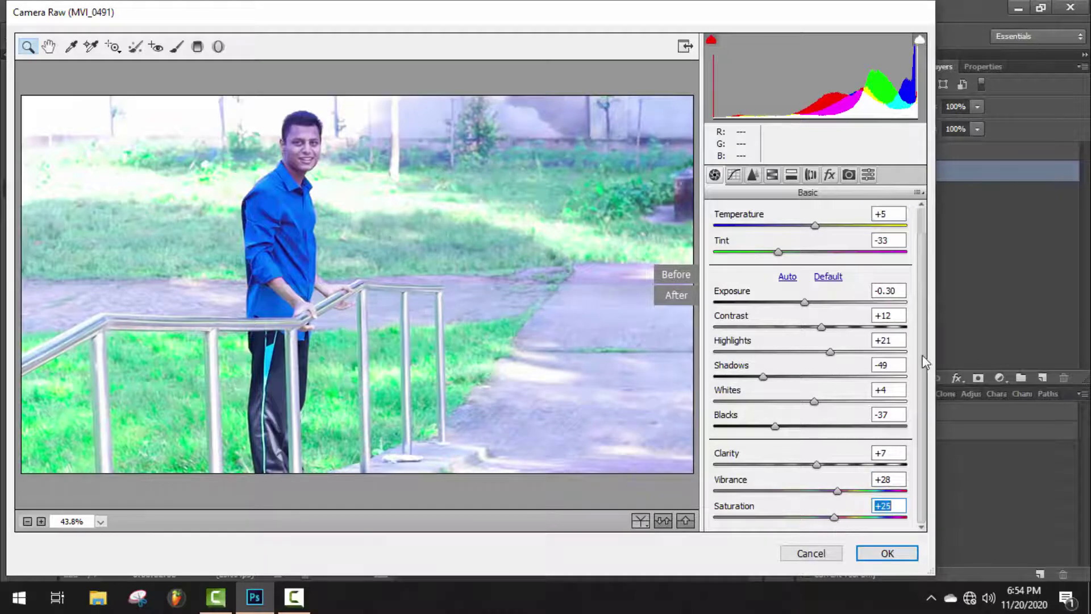
pyautogui.click(889, 552)
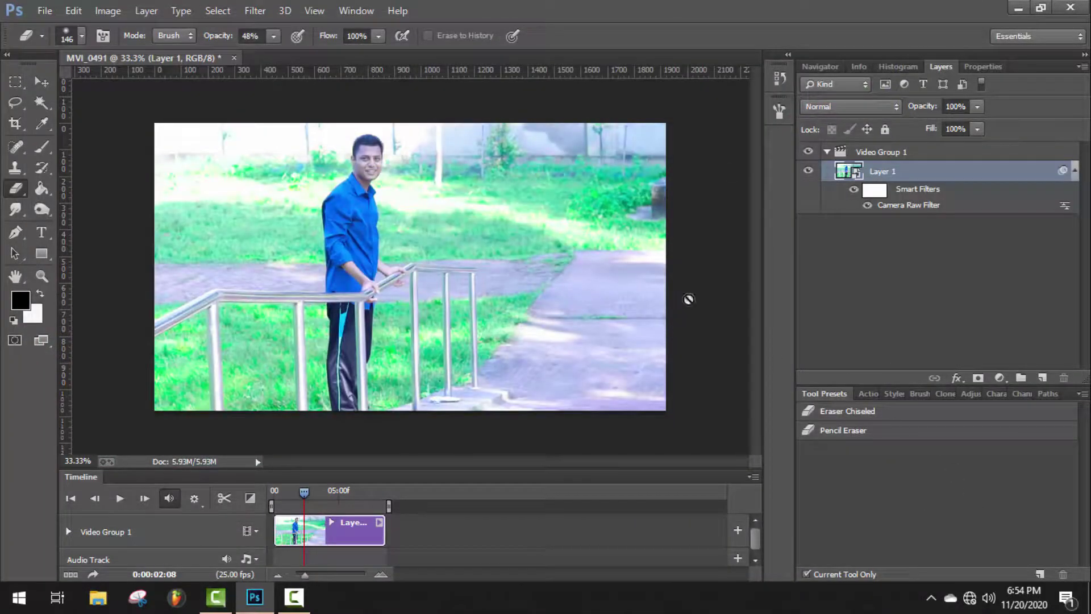
# - Add a Selective Color adjustment layer and set the Greens to Cyan +44% and Yellow +29%
pyautogui.click(999, 378)
pyautogui.click(991, 362)
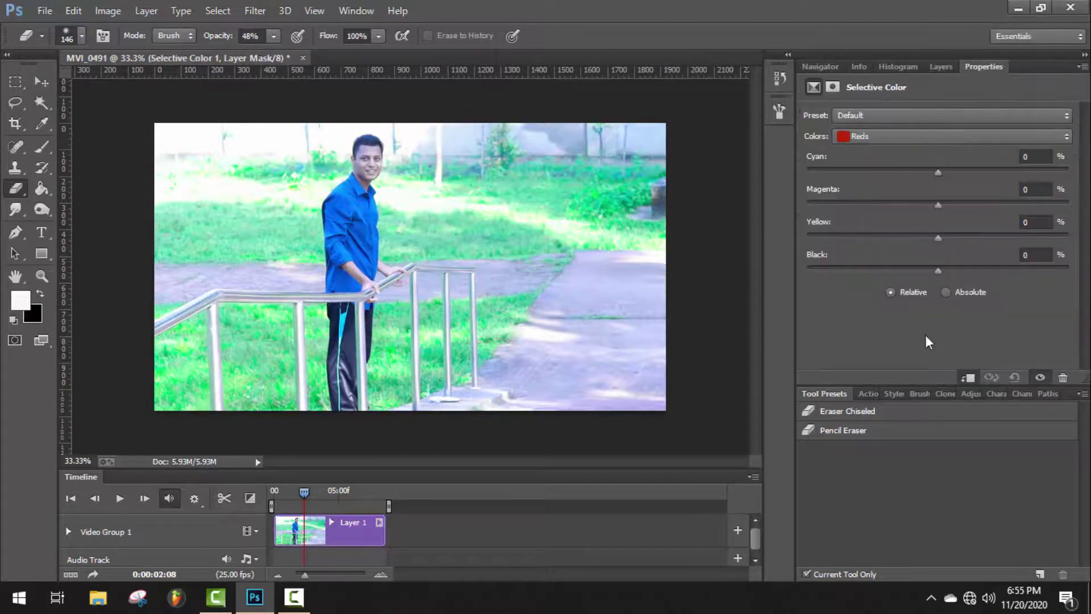
pyautogui.click(955, 136)
pyautogui.click(869, 165)
pyautogui.moveTo(939, 176); pyautogui.dragTo(1014, 172)
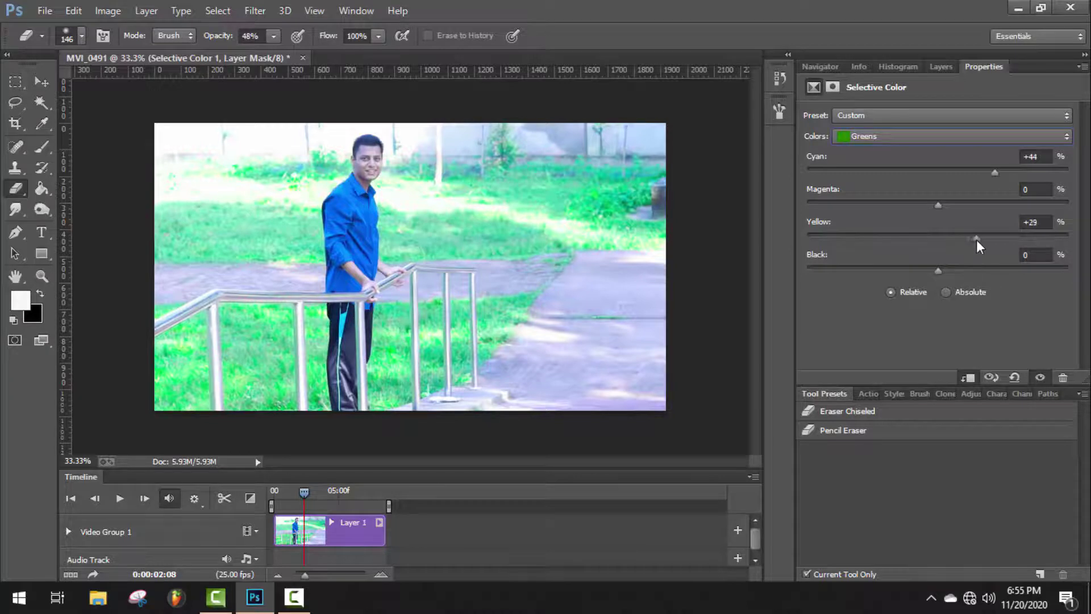
# - Increase the Yellow amount in the Neutrals of the Selective Color adjustment
pyautogui.click(966, 136)
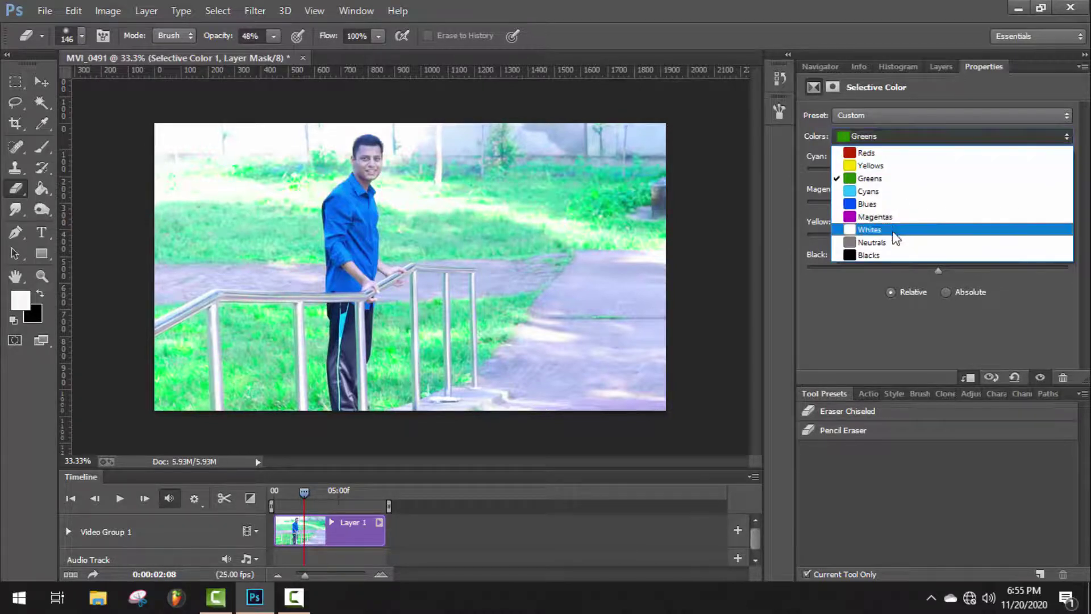
pyautogui.click(938, 242)
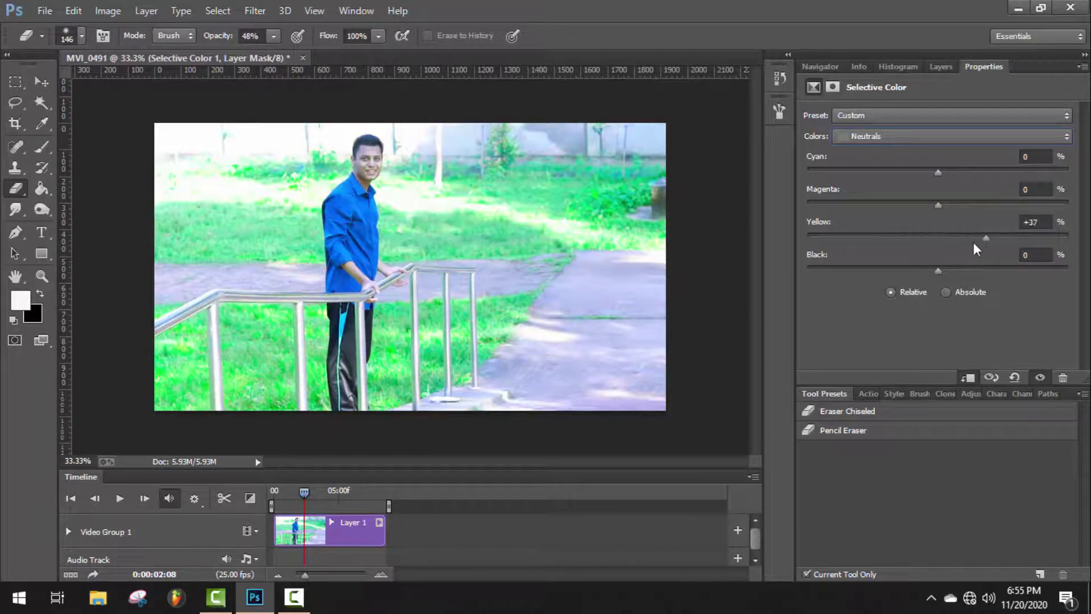
pyautogui.moveTo(957, 245); pyautogui.dragTo(953, 244)
# - Add a Levels adjustment layer above Selective Color 1 with input black 19, midtone 0.89 and white 238
pyautogui.click(941, 67)
pyautogui.click(999, 377)
pyautogui.click(973, 107)
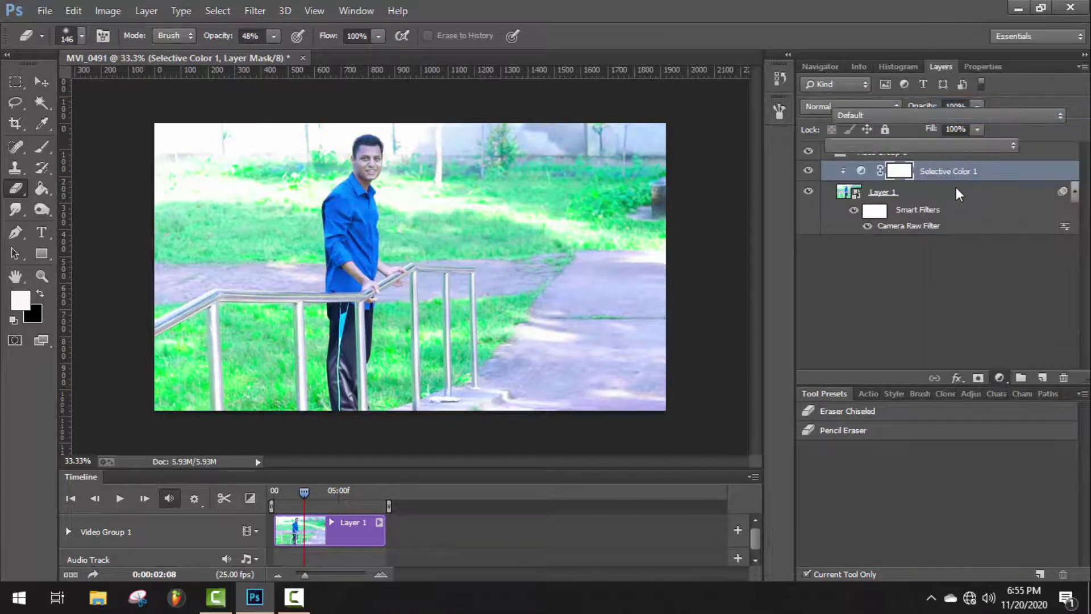
pyautogui.moveTo(845, 230); pyautogui.dragTo(861, 231)
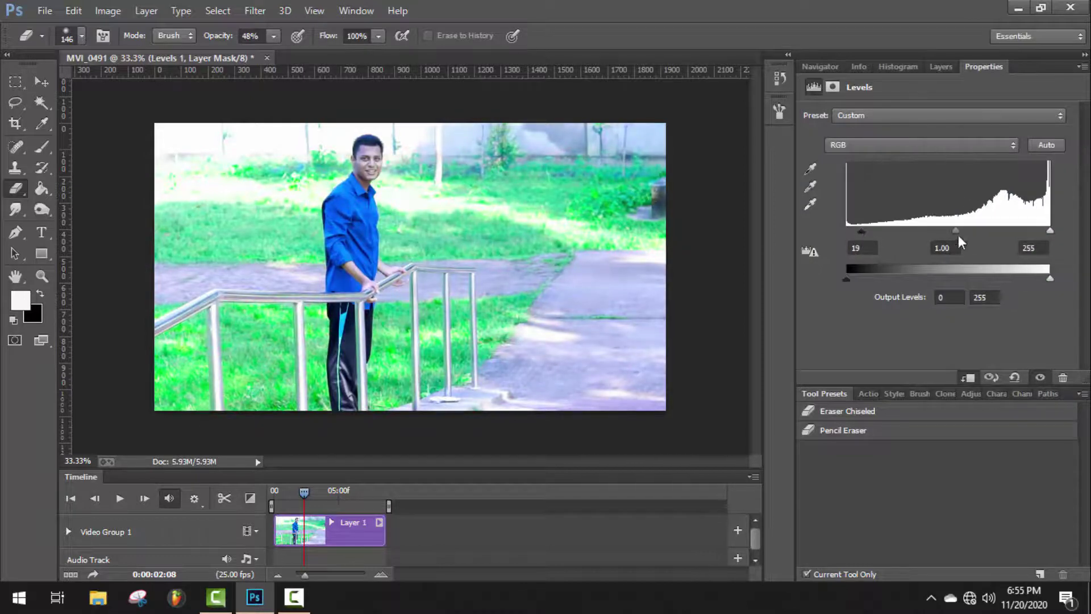
pyautogui.moveTo(955, 231); pyautogui.dragTo(958, 234)
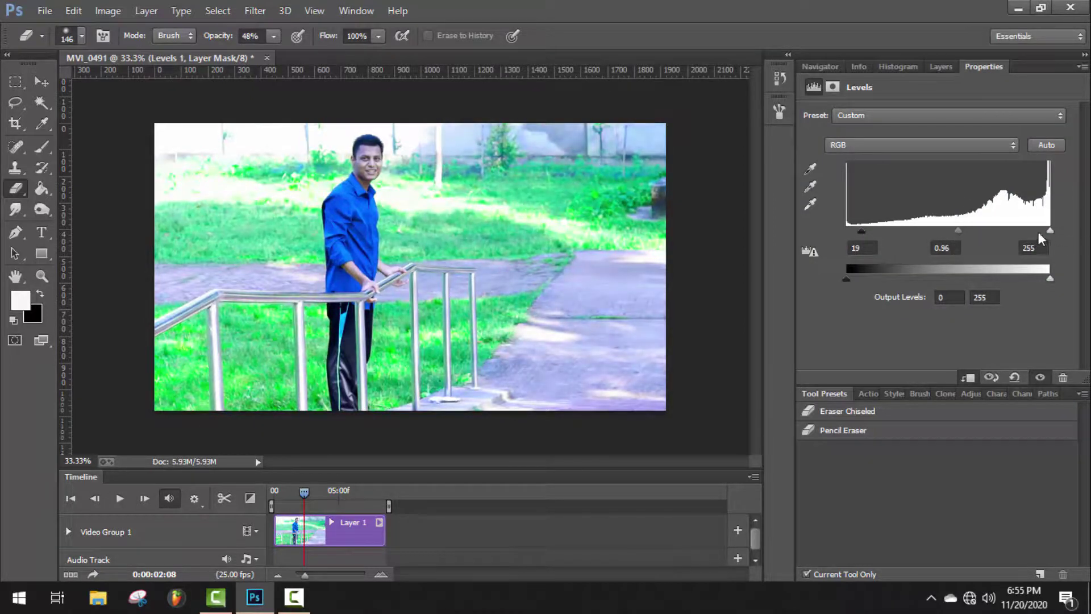
pyautogui.moveTo(1049, 231); pyautogui.dragTo(1037, 234)
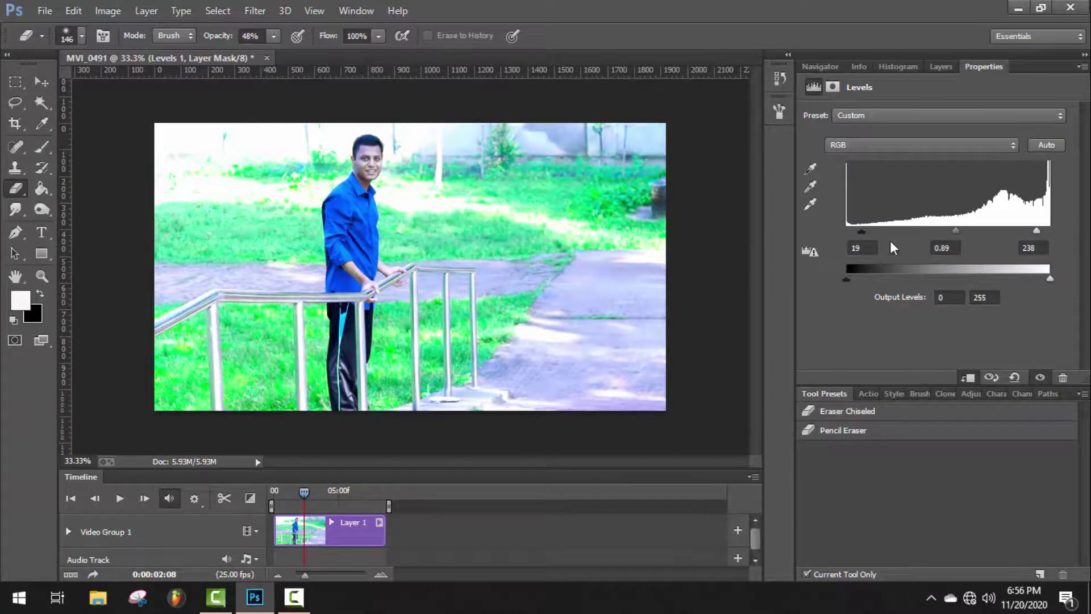
# - Select Layer 1 and render the graded video to the desktop under the name 0491.mp4
pyautogui.click(941, 67)
pyautogui.click(881, 213)
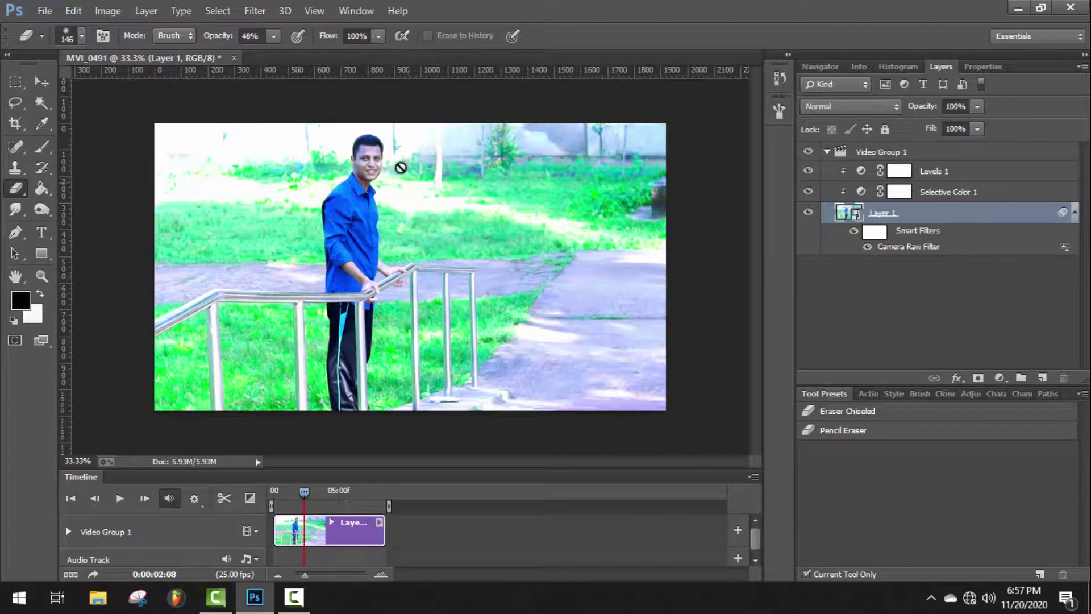
pyautogui.click(43, 11)
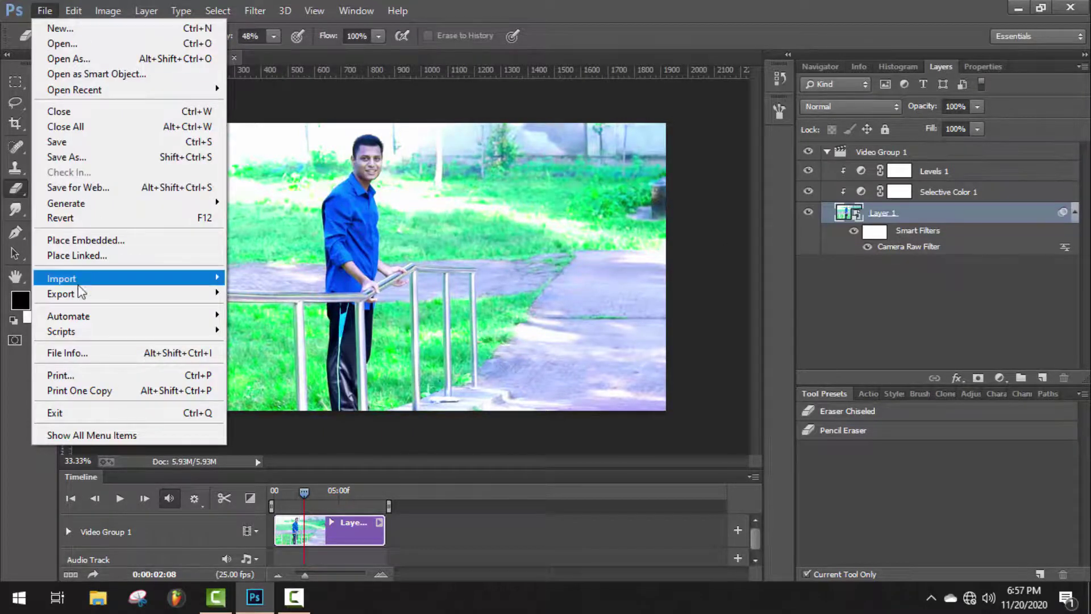
pyautogui.moveTo(73, 301)
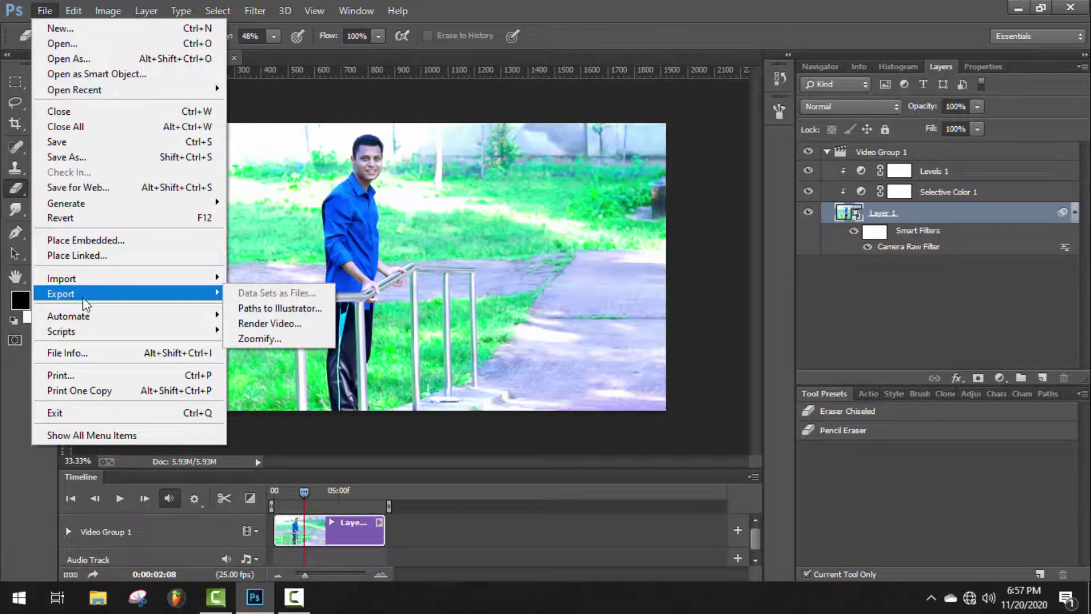
pyautogui.click(255, 323)
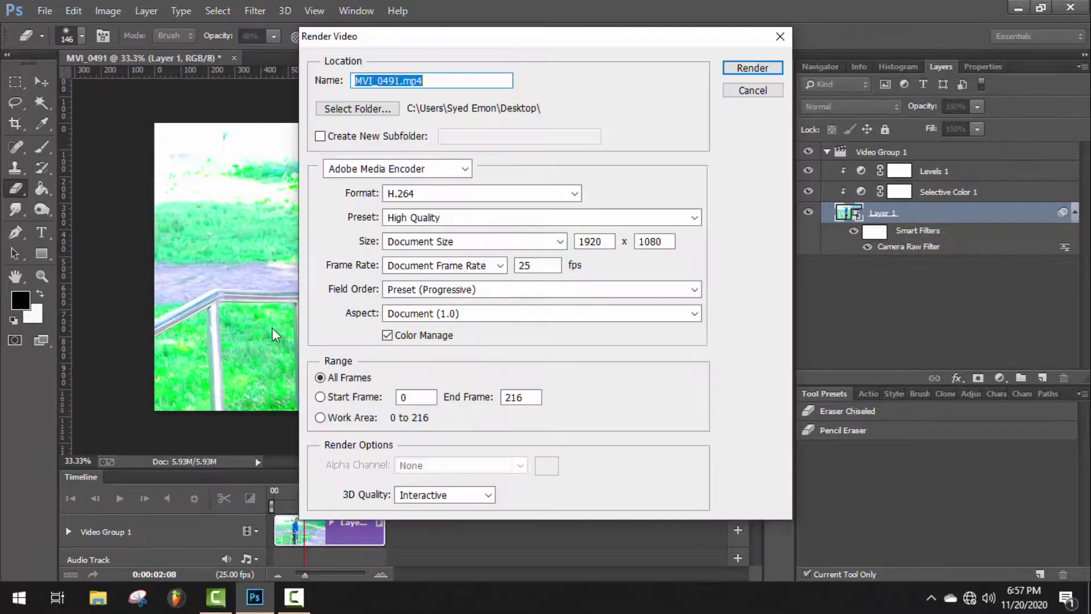
pyautogui.moveTo(378, 80); pyautogui.dragTo(356, 84)
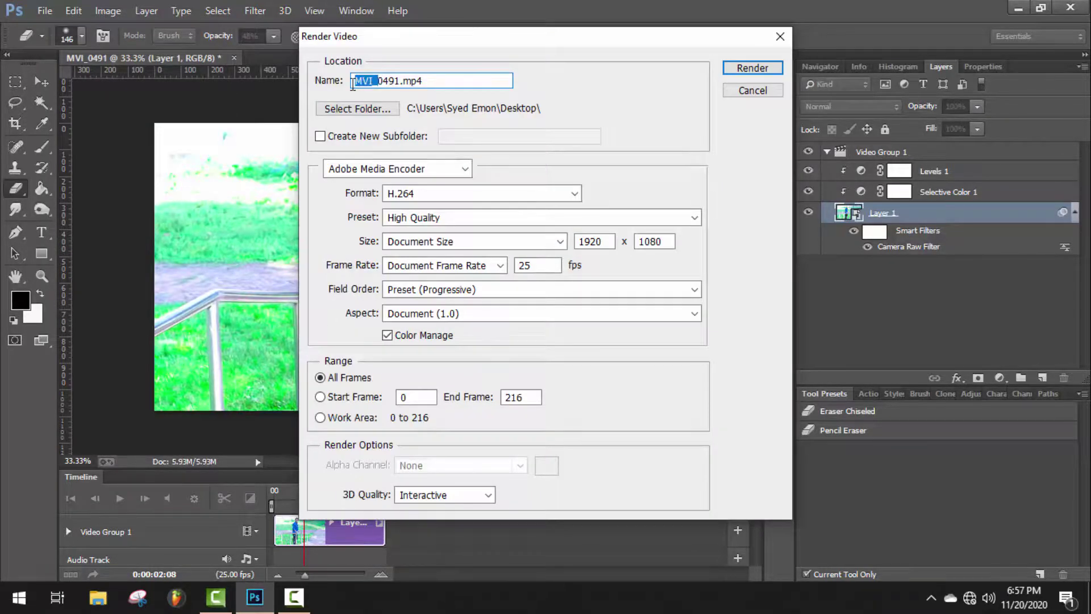
pyautogui.press('BackSpace')
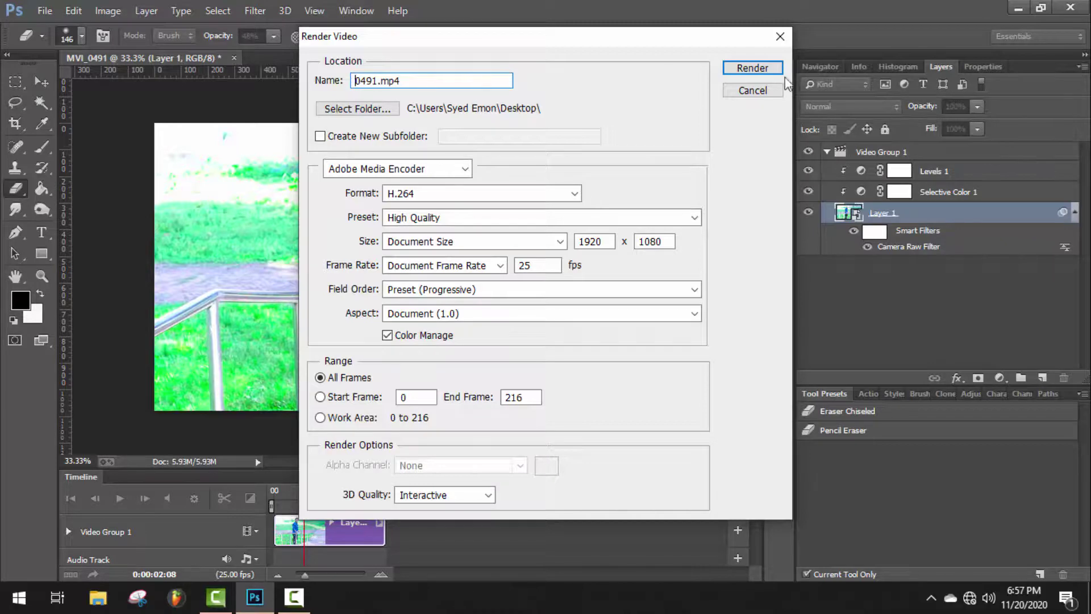
pyautogui.click(753, 69)
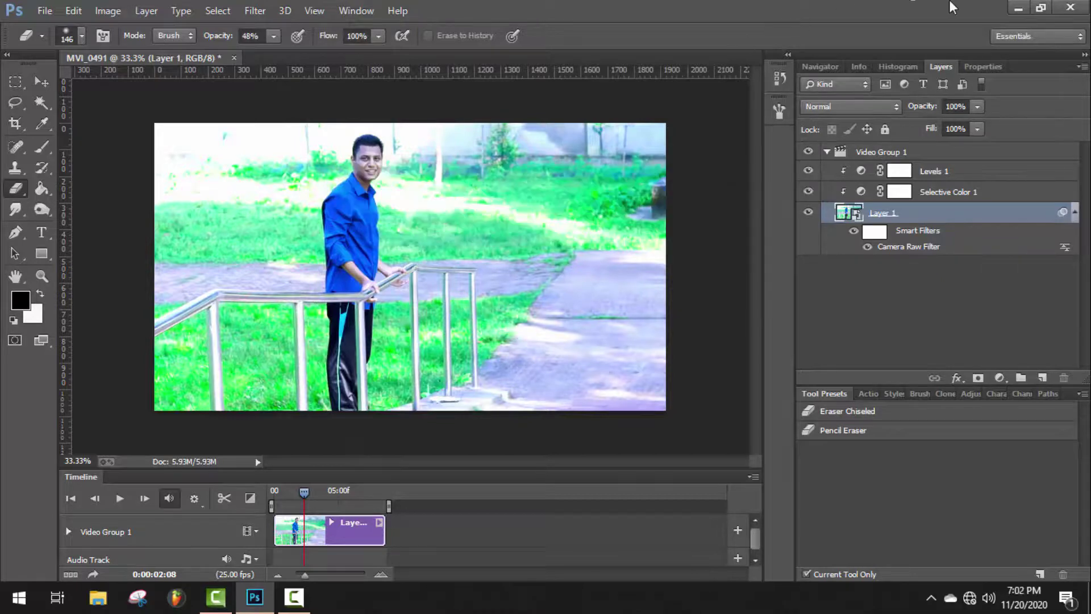
# - Switch to the desktop, move the rendered 0491.mp4 file away from its corner, and review its playback in VLC media player before closing the player
pyautogui.click(1017, 10)
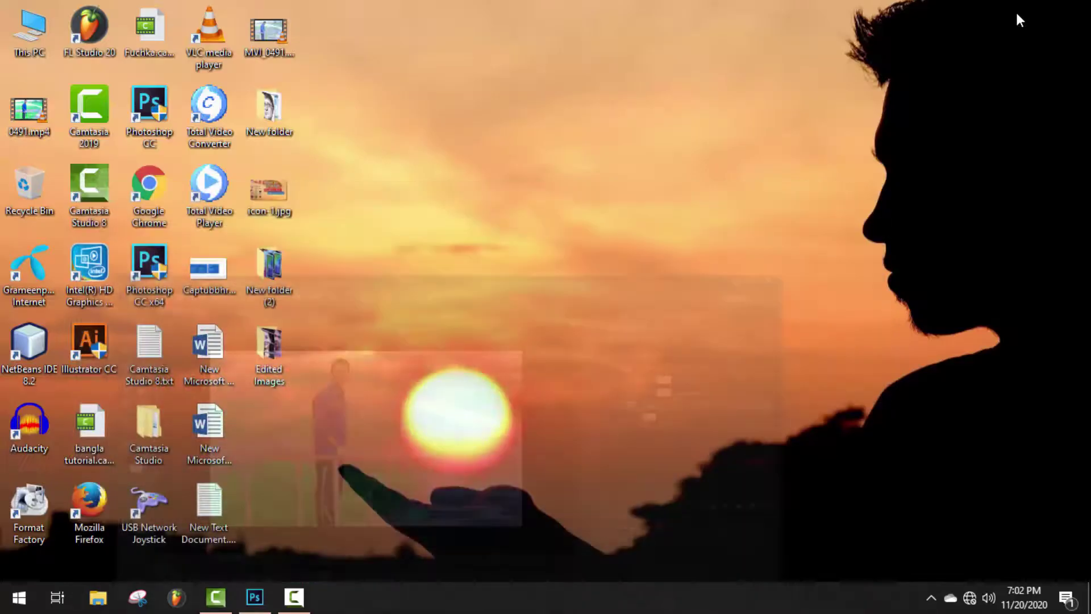
pyautogui.moveTo(41, 127); pyautogui.dragTo(580, 200)
pyautogui.doubleClick(206, 504)
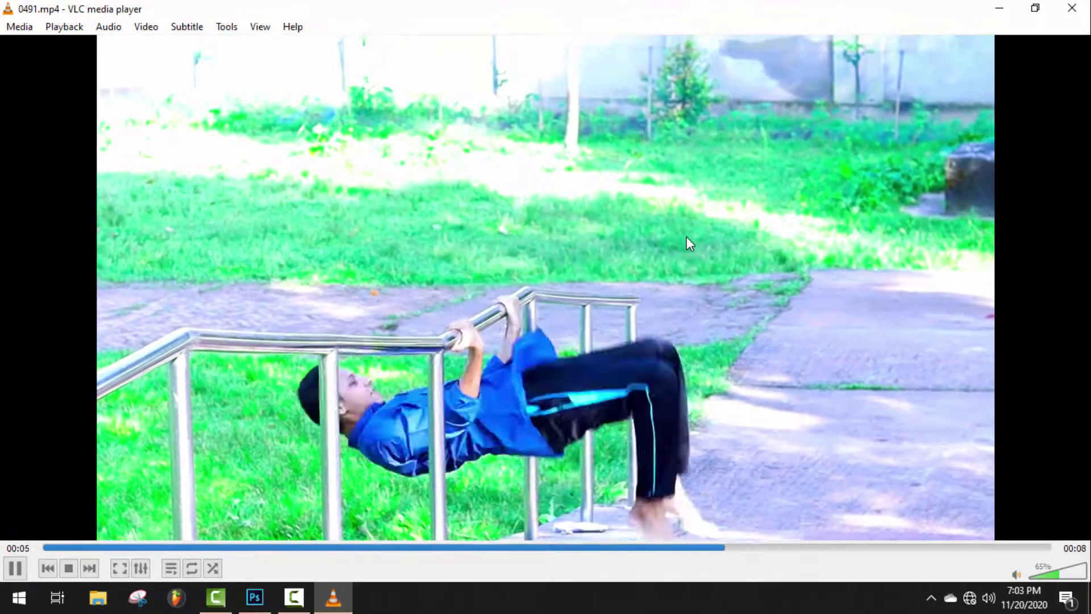
pyautogui.click(1072, 8)
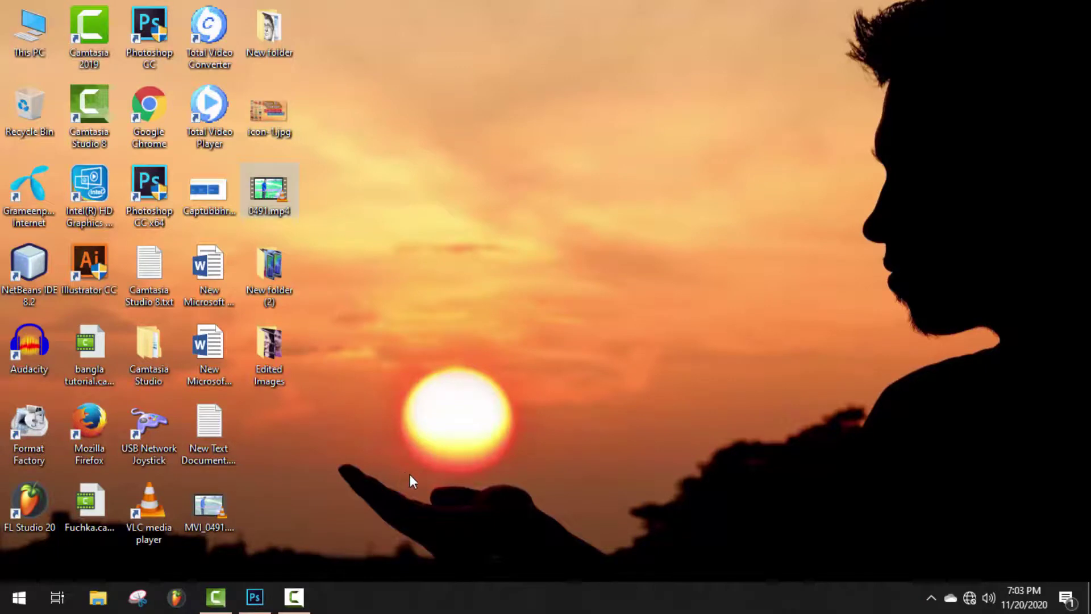